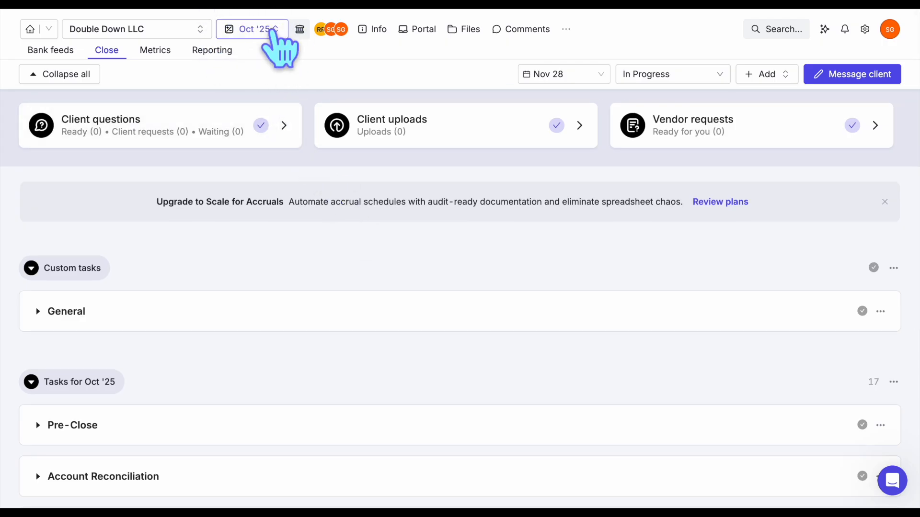
# Collapse the Custom tasks group, leaving Tasks for Oct '25 expanded after briefly folding it.
pyautogui.click(271, 31)
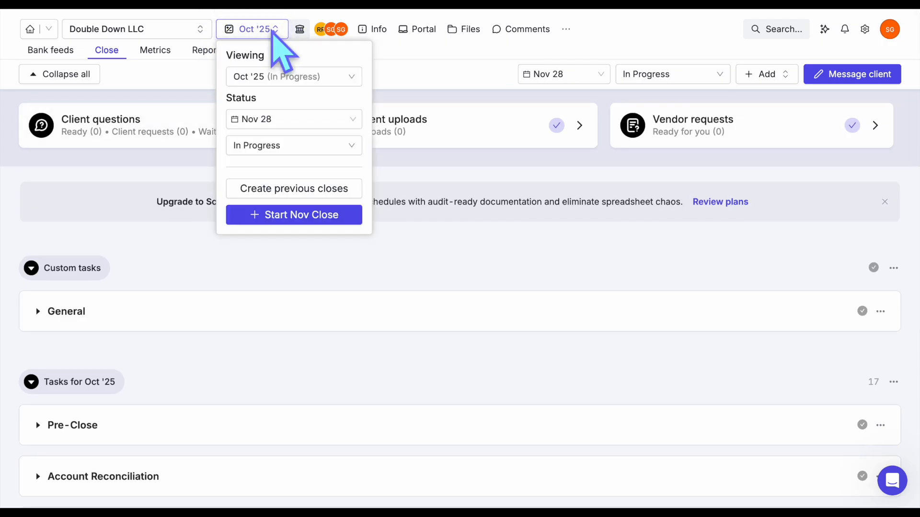
pyautogui.click(273, 30)
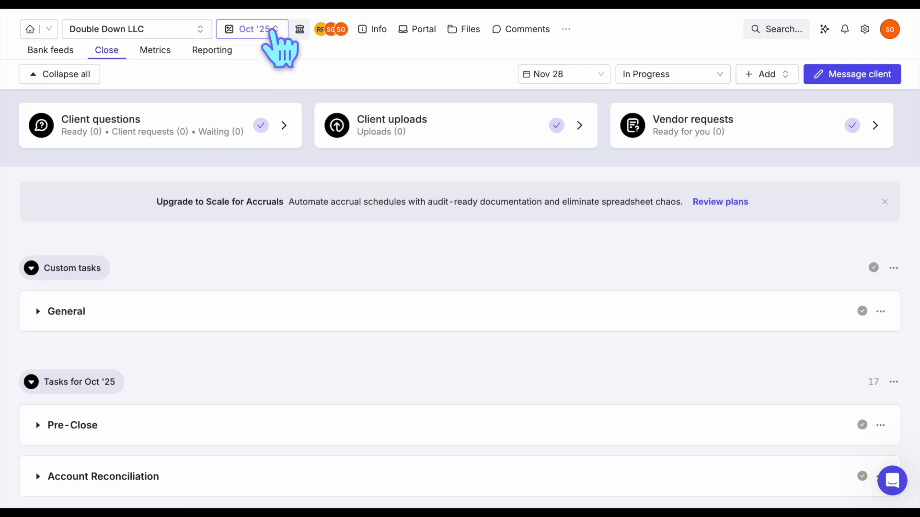
pyautogui.click(89, 268)
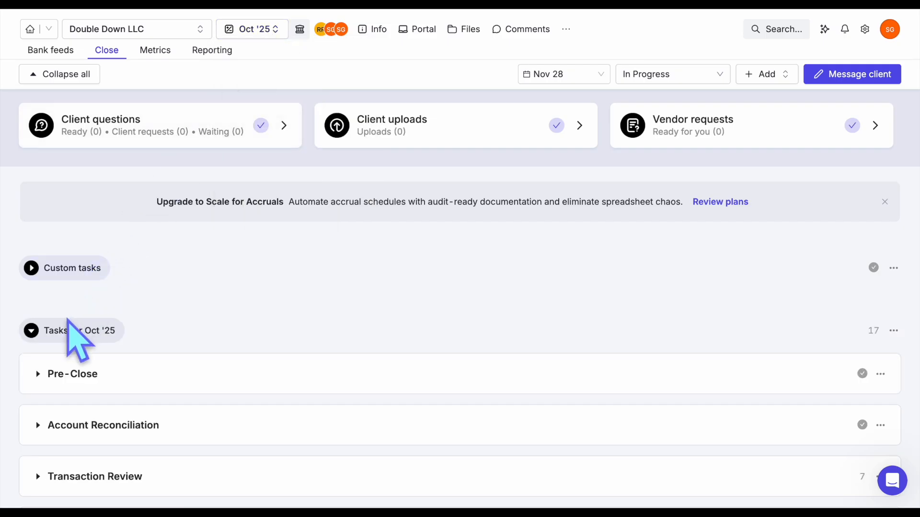
pyautogui.click(68, 330)
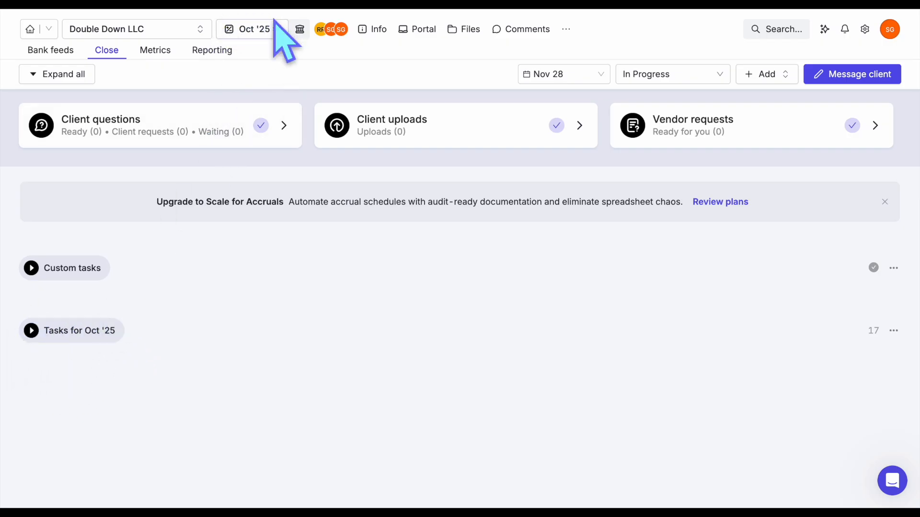
pyautogui.click(46, 332)
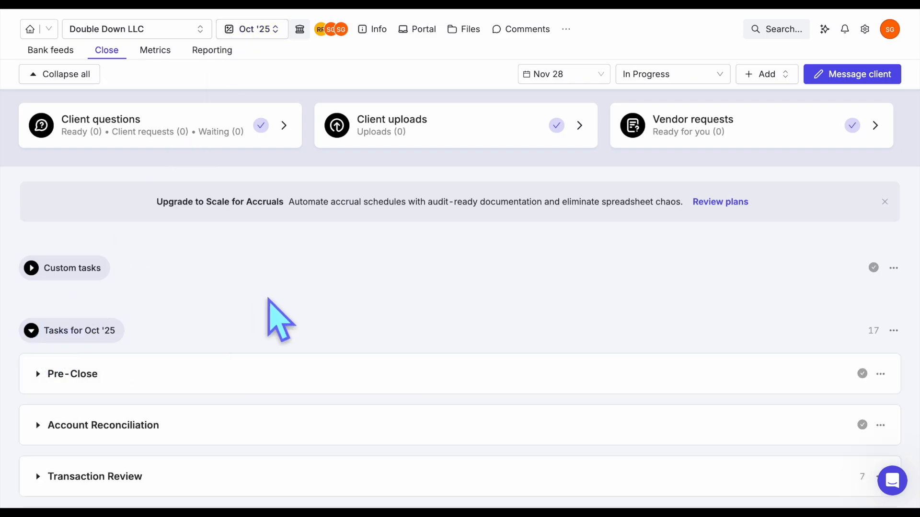
pyautogui.scroll(-5, 269, 311)
# Expand Transaction Review and check the date ranges for the Transactions Without Payees report.
pyautogui.click(158, 258)
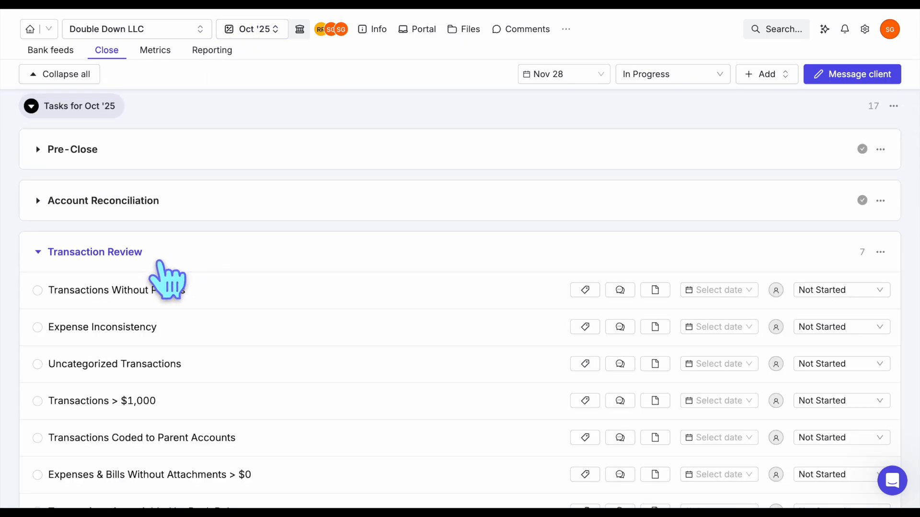
pyautogui.click(248, 291)
pyautogui.click(389, 383)
pyautogui.scroll(-4, 391, 398)
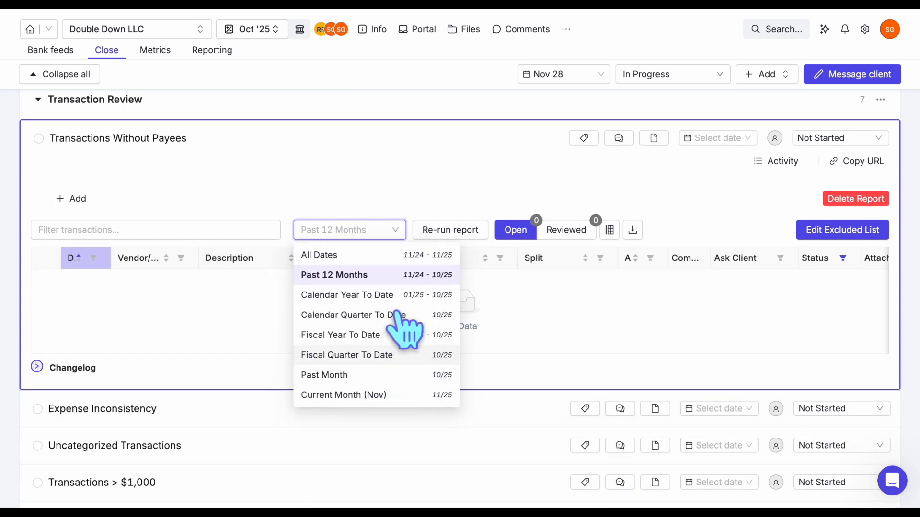
# Close the report's date list and collapse the Transaction Review section.
pyautogui.click(362, 150)
pyautogui.scroll(2, 246, 158)
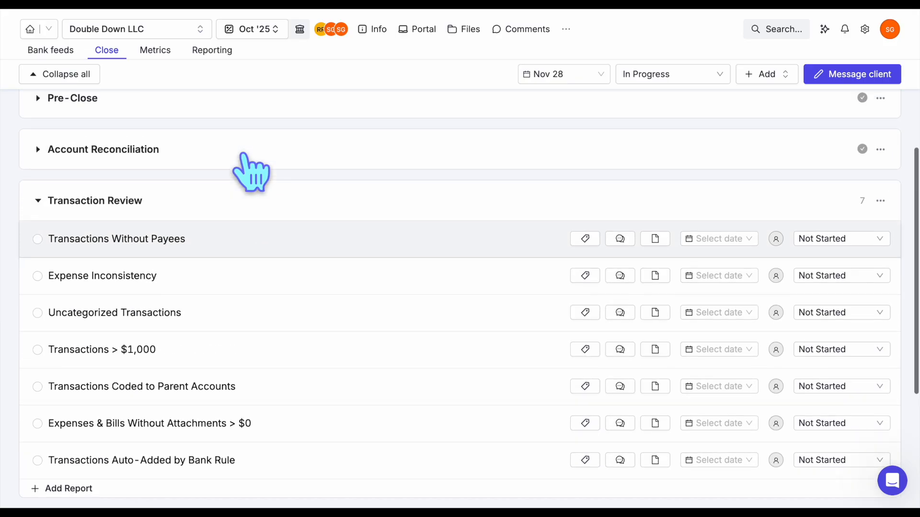
pyautogui.click(58, 201)
pyautogui.click(30, 106)
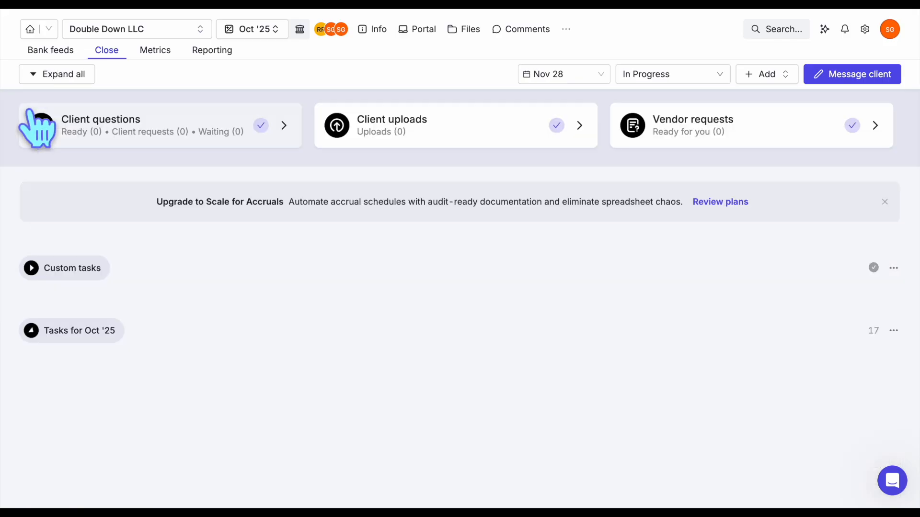
pyautogui.click(262, 29)
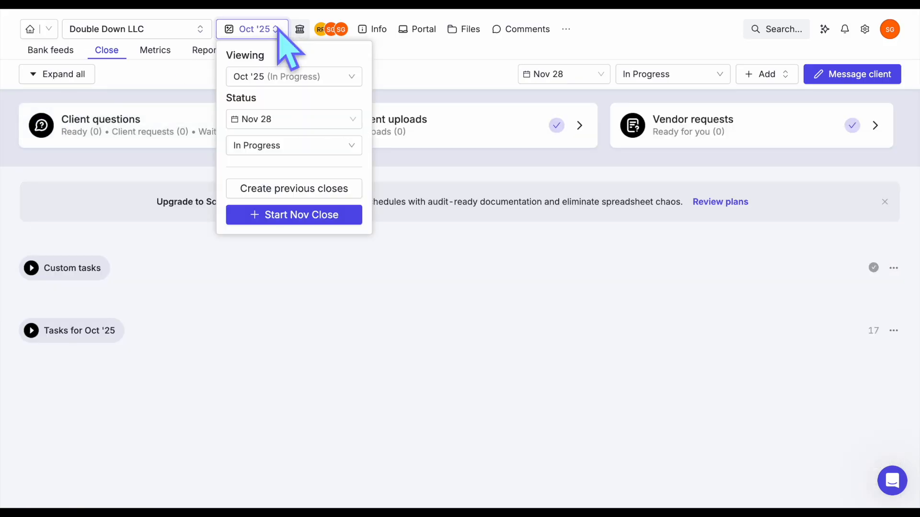
pyautogui.click(308, 189)
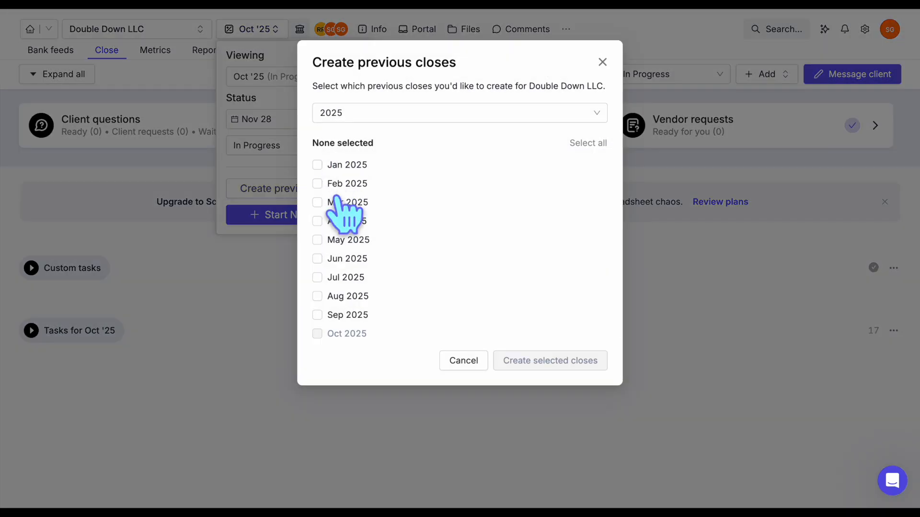
pyautogui.click(317, 315)
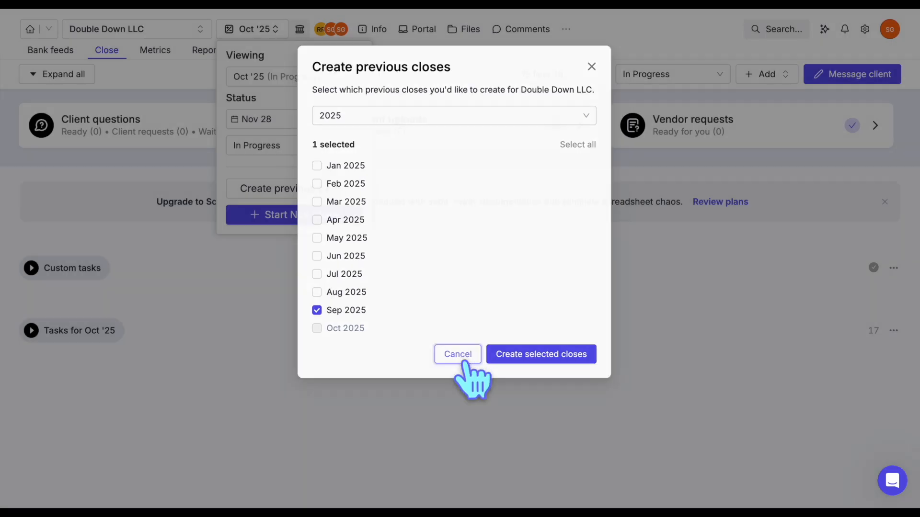
pyautogui.click(464, 361)
pyautogui.click(294, 217)
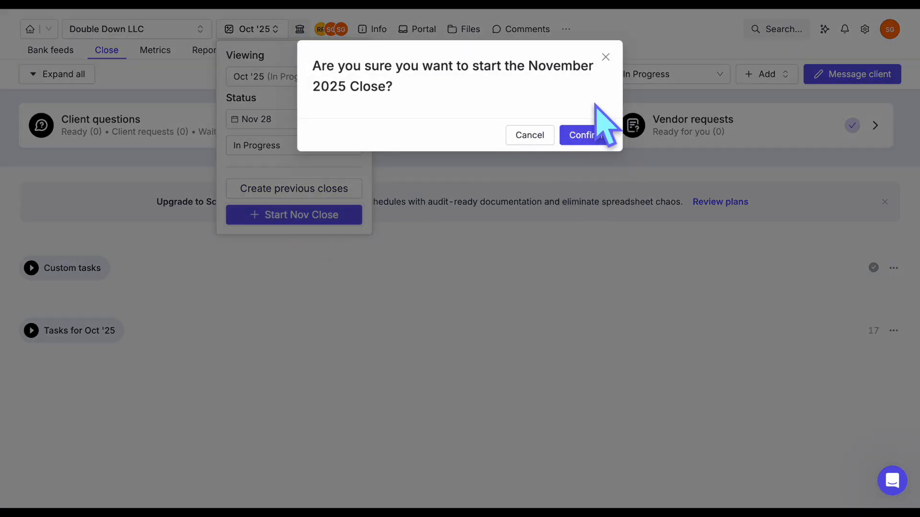
pyautogui.click(605, 58)
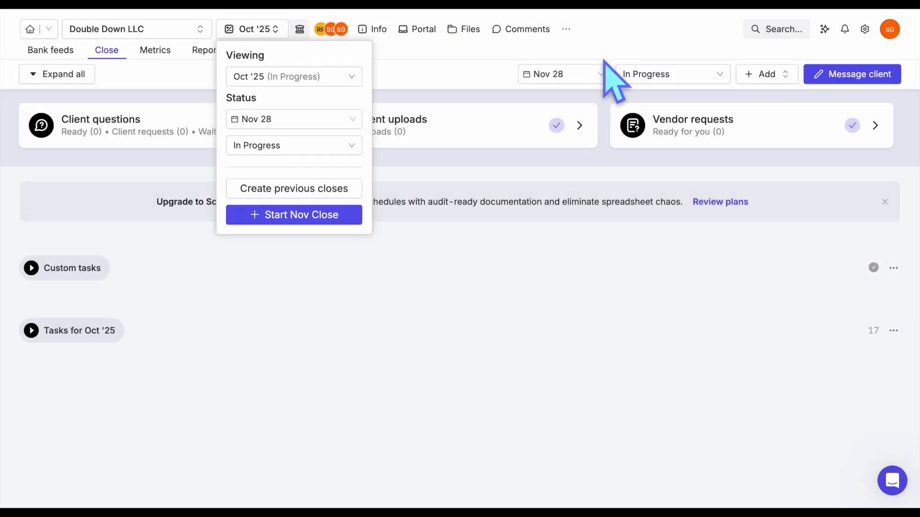
pyautogui.click(347, 278)
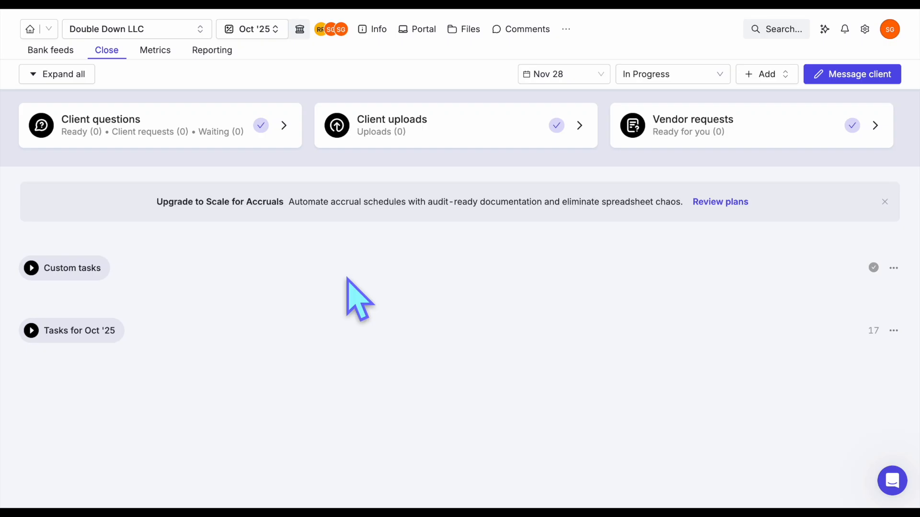
# Expand Tasks for Oct '25 and its Pre-Close section to show the bank-feed coding task.
pyautogui.click(77, 330)
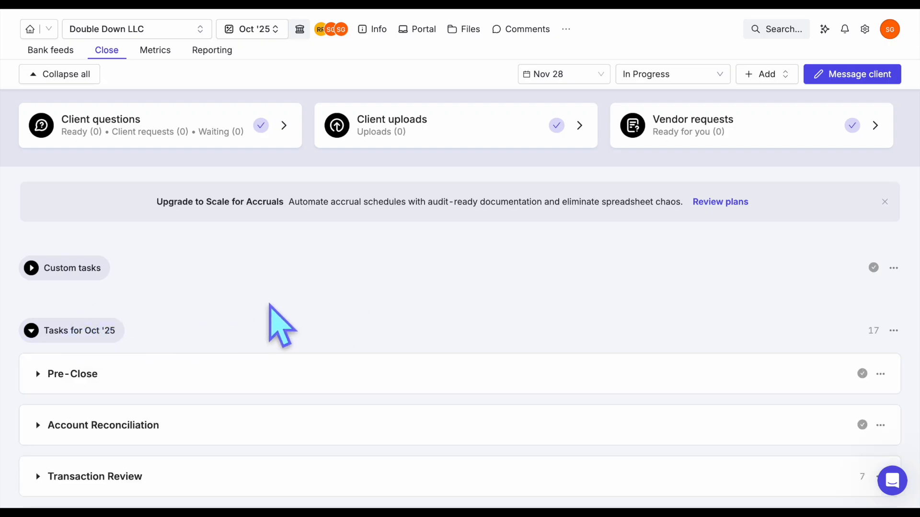
pyautogui.scroll(-4, 269, 305)
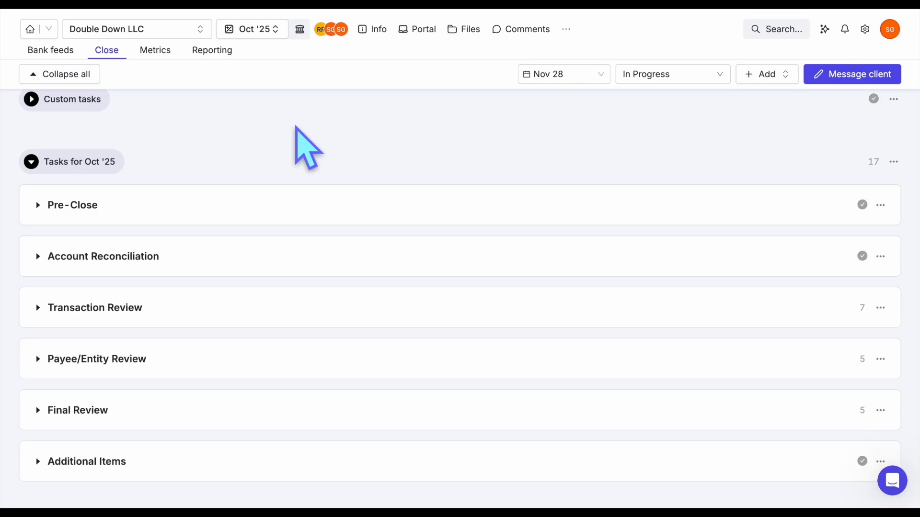
pyautogui.click(86, 207)
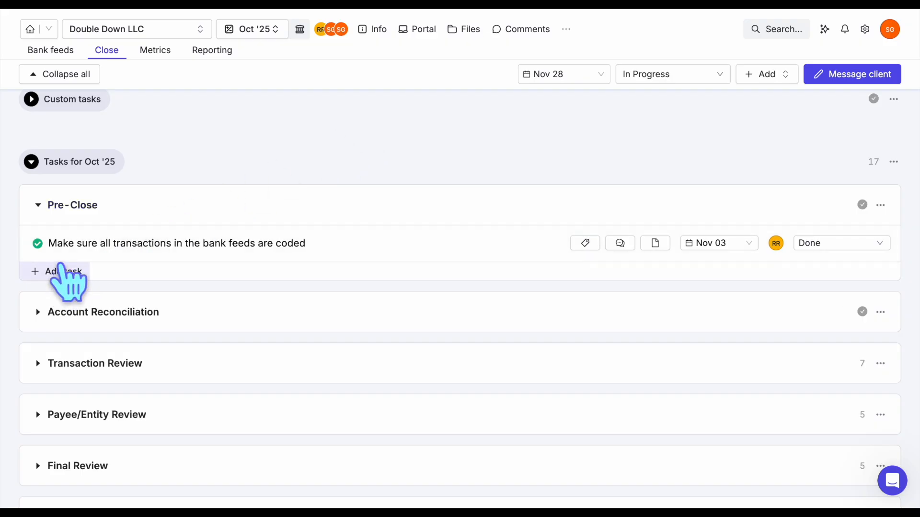
# Add Pre-Close task 'Posting Sales Journal Entires', assigned to a teammate, dated Nov 3 and marked Done.
pyautogui.click(62, 271)
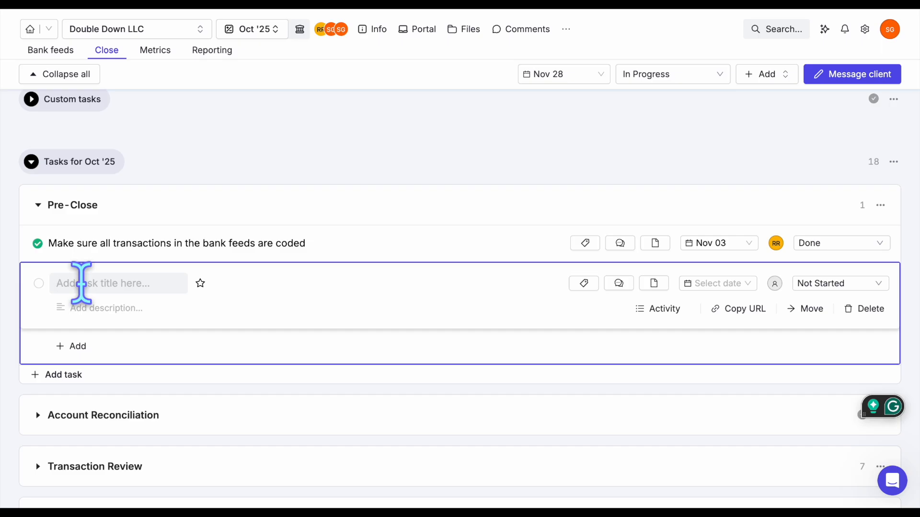
pyautogui.write('Posting Sales Journal Entires')
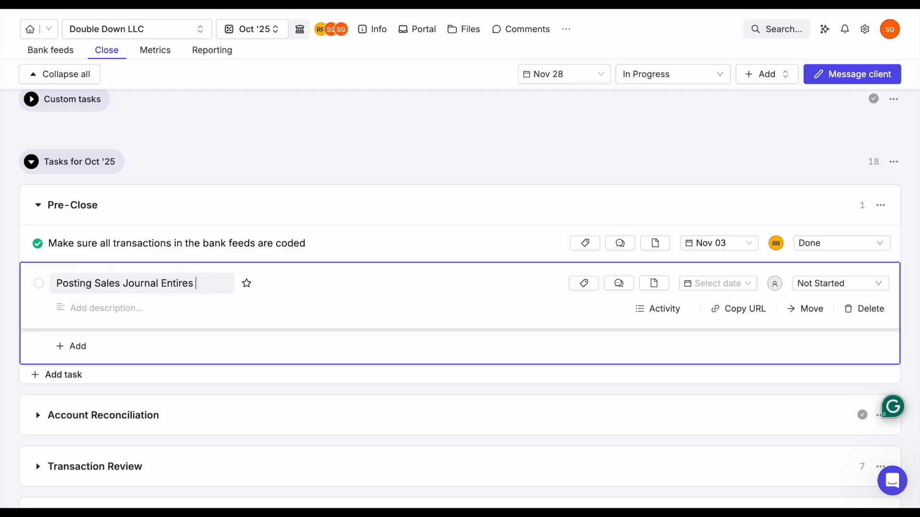
pyautogui.click(776, 287)
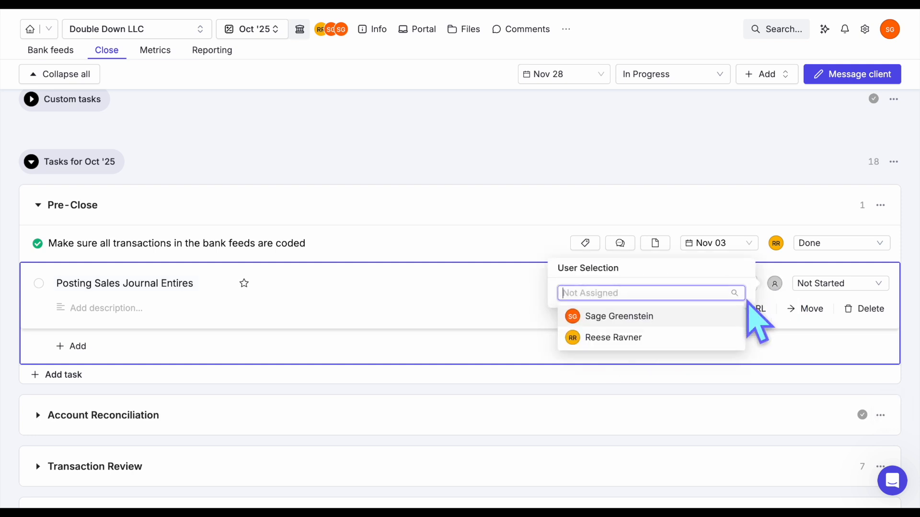
pyautogui.click(680, 337)
pyautogui.click(702, 283)
pyautogui.click(730, 412)
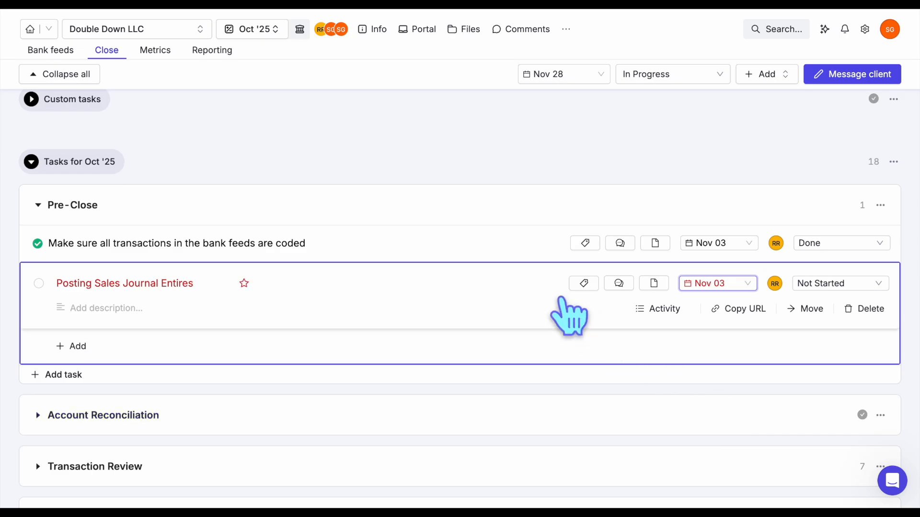
pyautogui.click(39, 284)
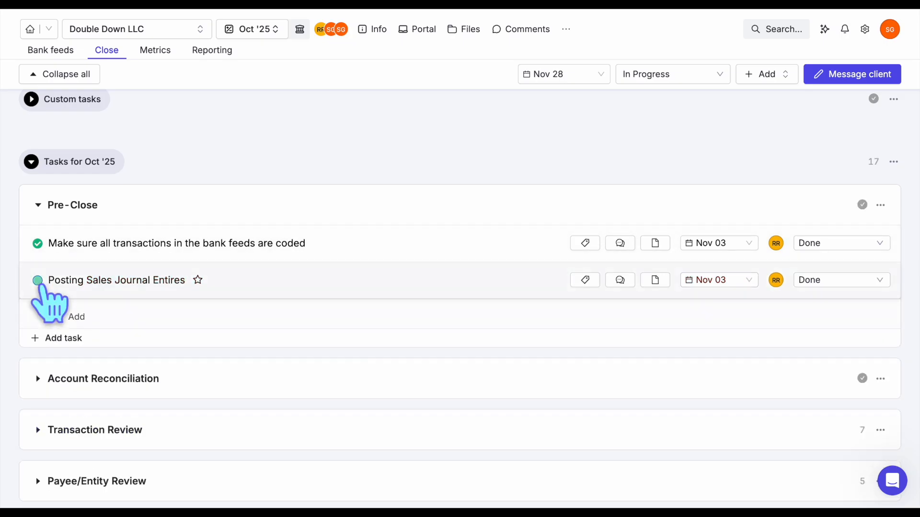
pyautogui.click(74, 205)
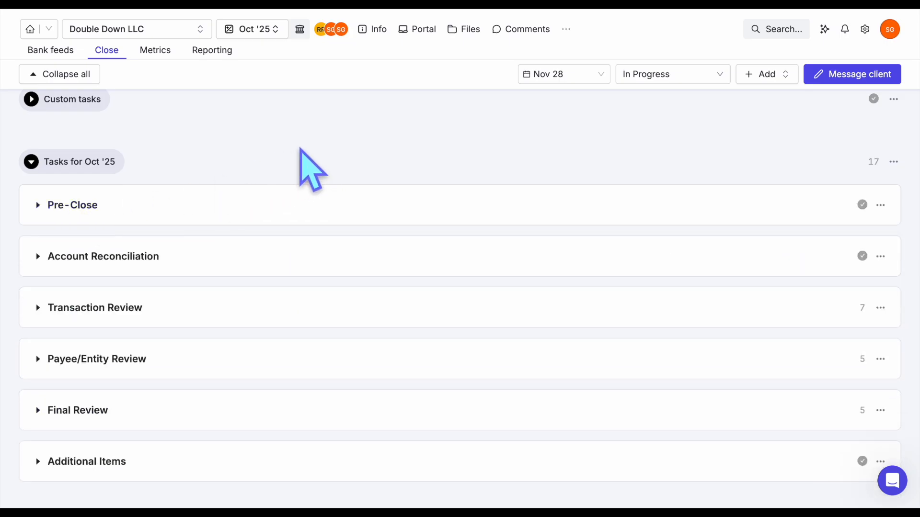
# Expand Account Reconciliation, toggle 2101 AMEX off and on, and open the 1001 Chase Checking - x8999 details.
pyautogui.scroll(1, 301, 149)
pyautogui.click(104, 265)
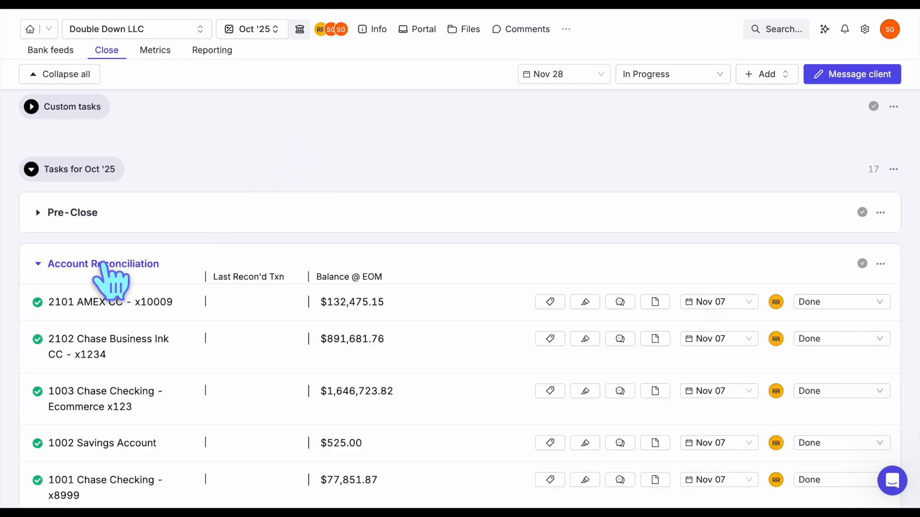
pyautogui.scroll(-3, 104, 271)
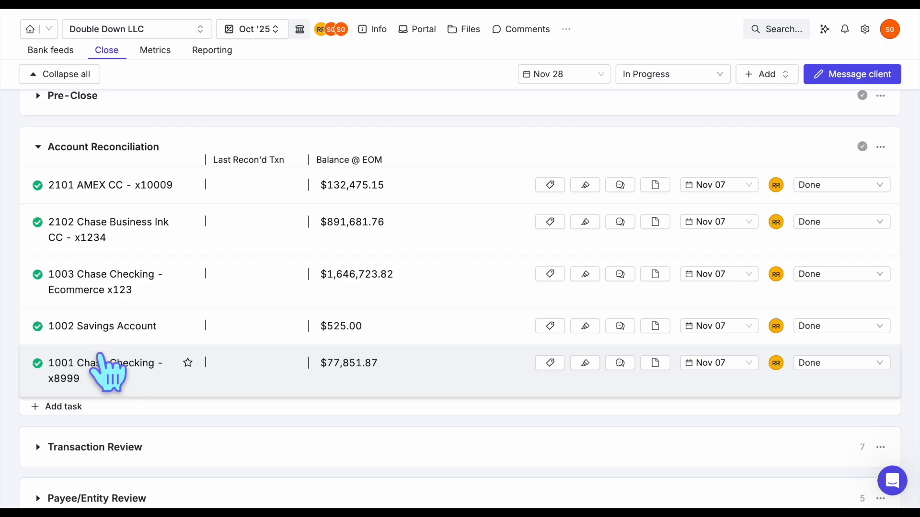
pyautogui.click(38, 186)
pyautogui.click(38, 186)
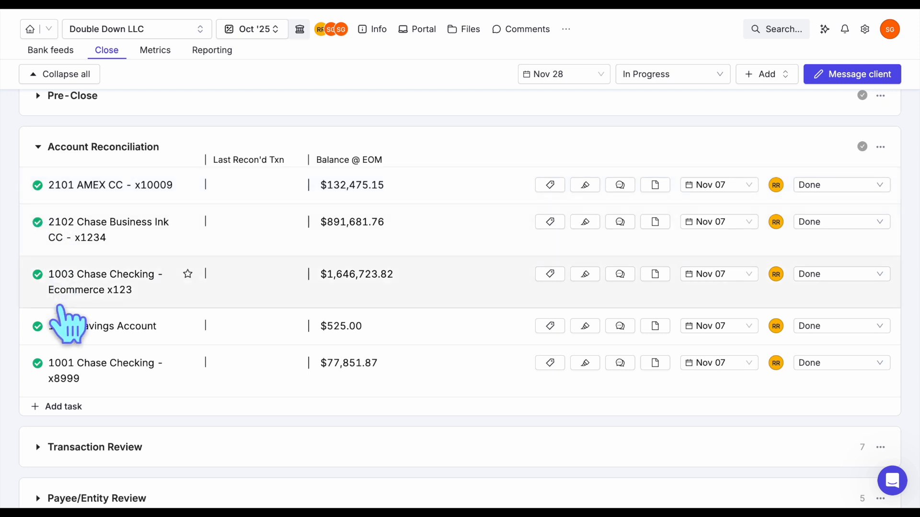
pyautogui.click(75, 394)
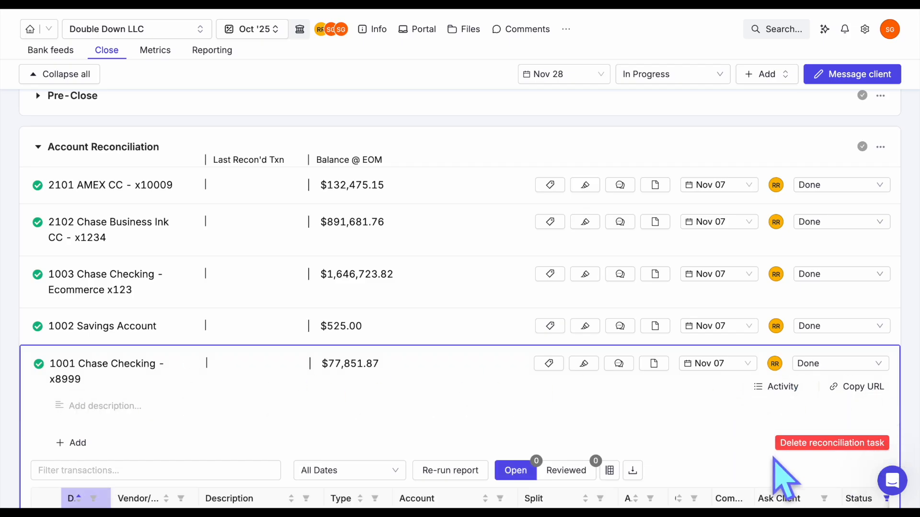
# Delete the 1001 Chase Checking - x8999 reconciliation task, confirming in the Are you sure? popover.
pyautogui.click(804, 444)
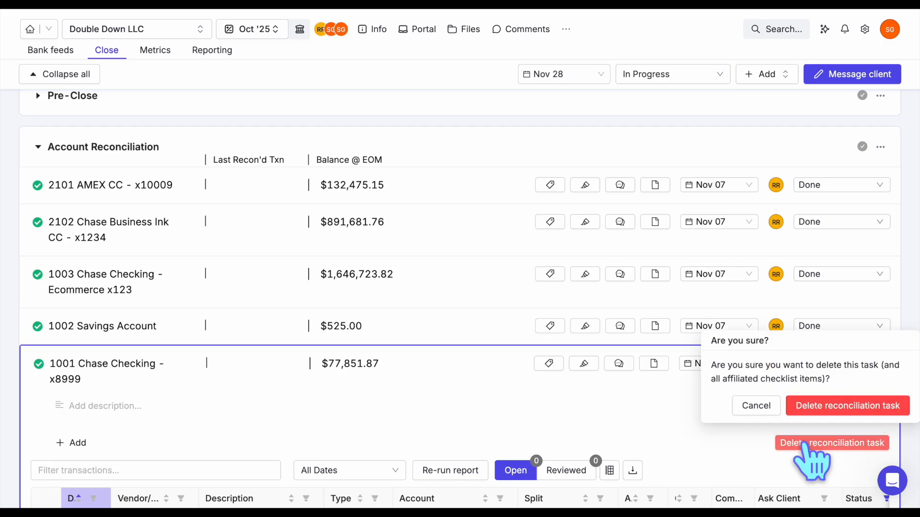
pyautogui.click(836, 407)
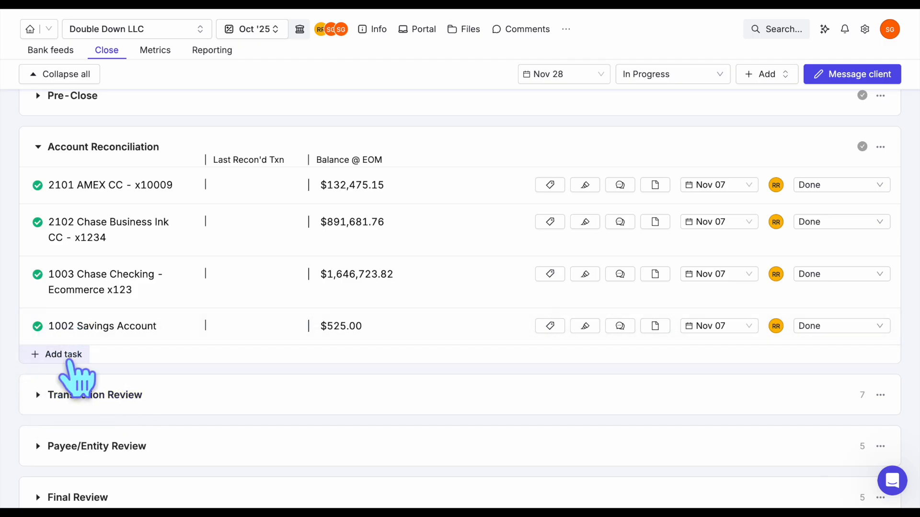
pyautogui.click(72, 357)
pyautogui.click(380, 117)
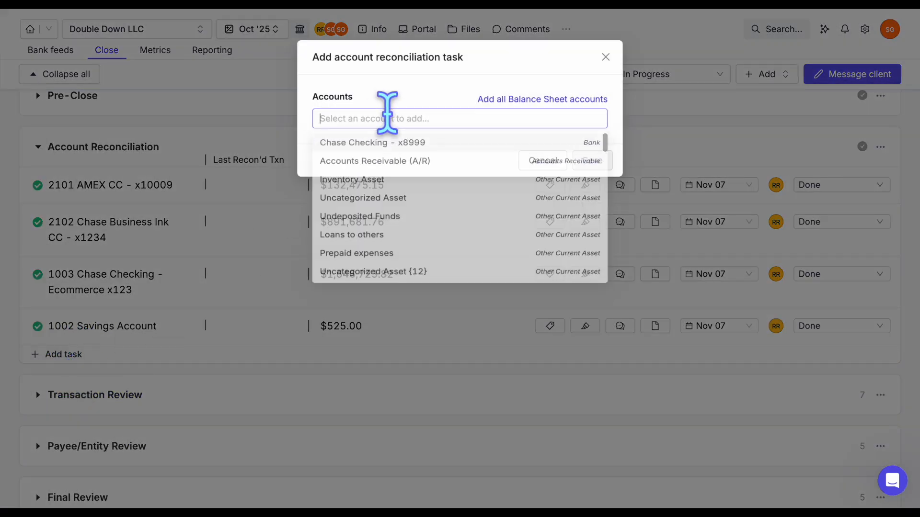
pyautogui.scroll(-10, 396, 166)
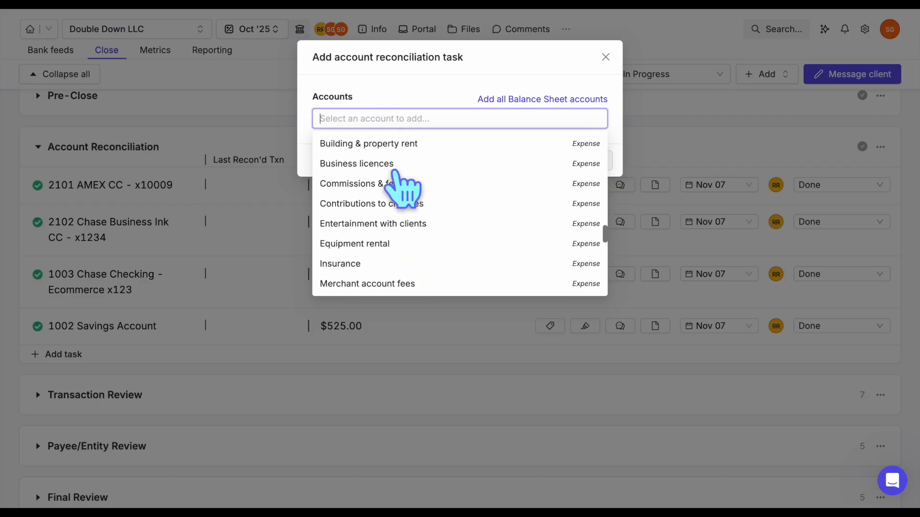
pyautogui.scroll(10, 396, 172)
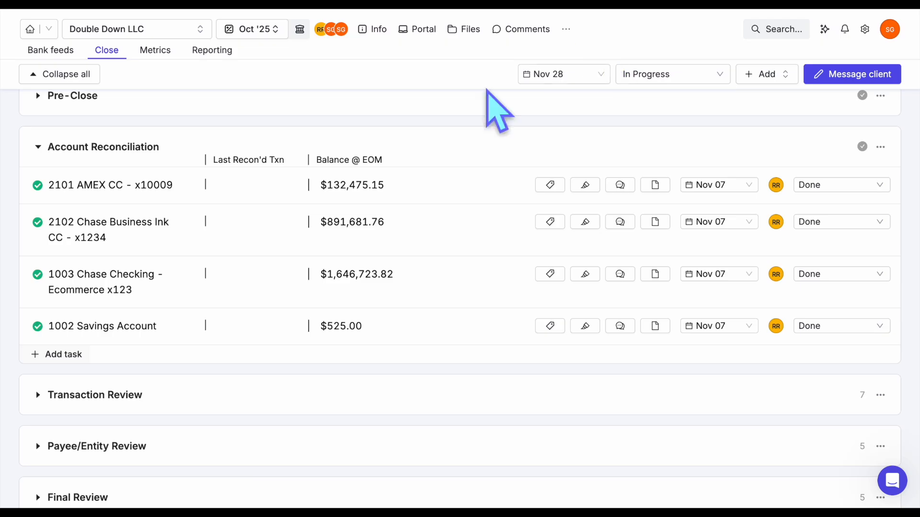
pyautogui.moveTo(154, 185); pyautogui.dragTo(143, 229)
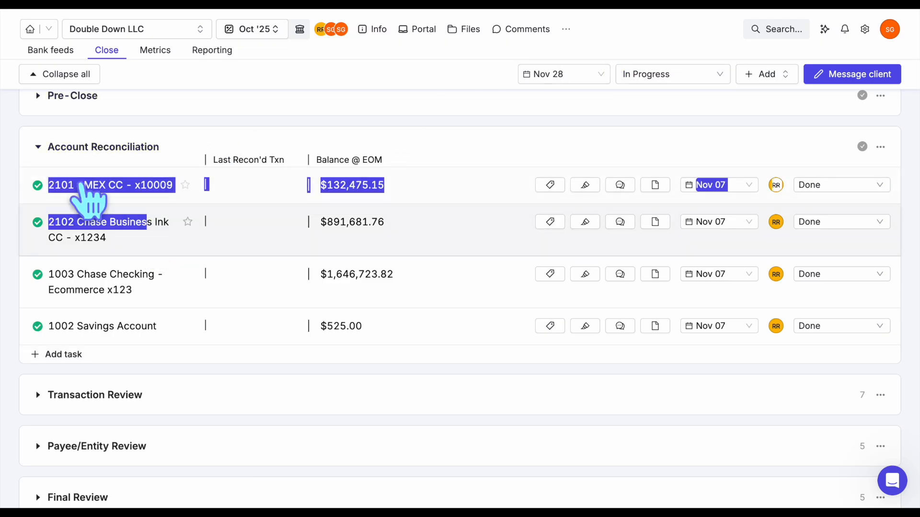
pyautogui.click(8, 165)
pyautogui.moveTo(60, 187)
pyautogui.mouseDown()
pyautogui.moveTo(61, 214)
pyautogui.moveTo(61, 189)
pyautogui.mouseUp()
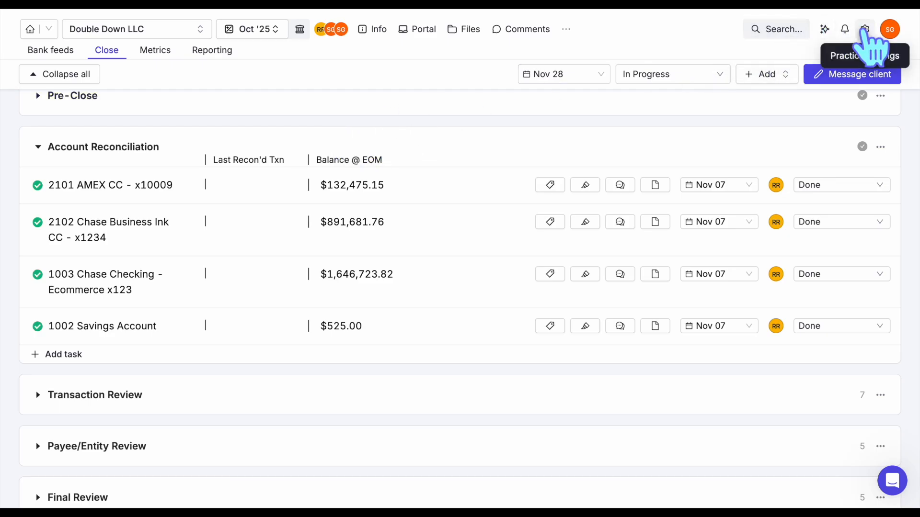
# Switch on 'Time-stamped balances' for Account reconciliations in the Workflows settings.
pyautogui.click(865, 29)
pyautogui.click(272, 119)
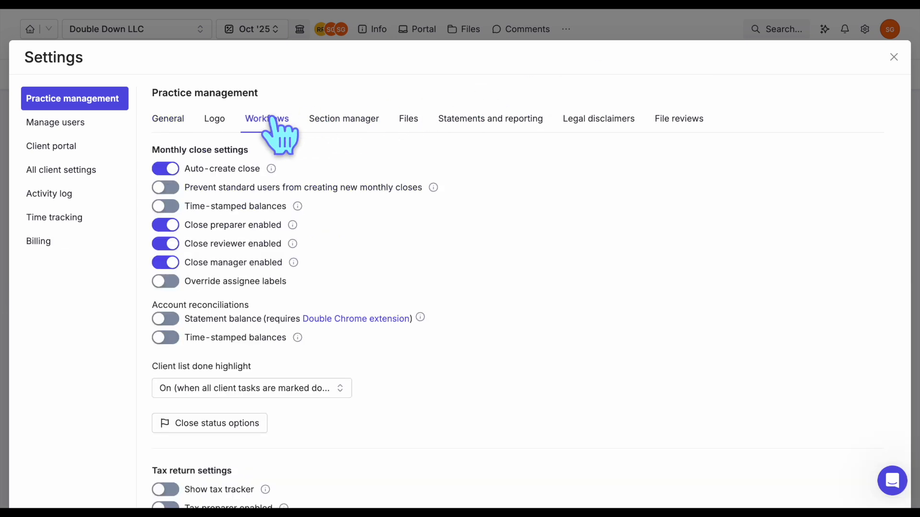
pyautogui.click(164, 338)
pyautogui.click(630, 28)
pyautogui.moveTo(453, 186)
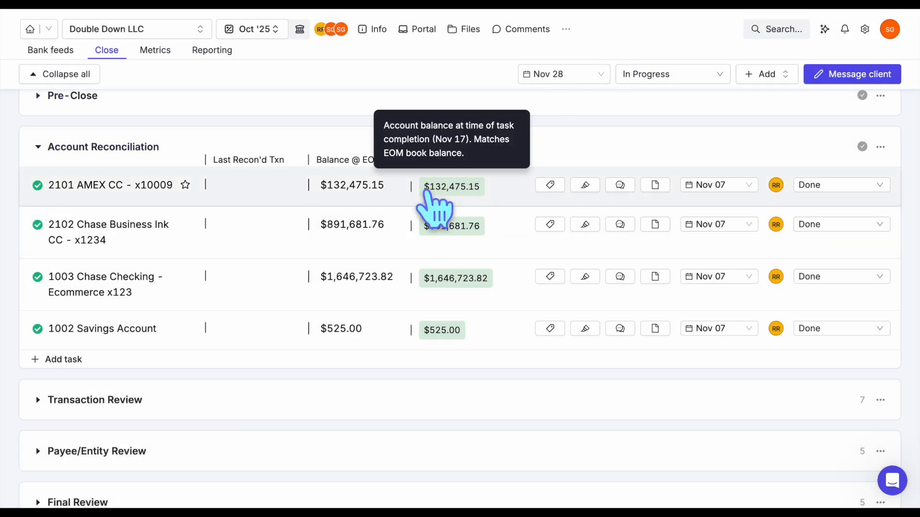
pyautogui.click(37, 185)
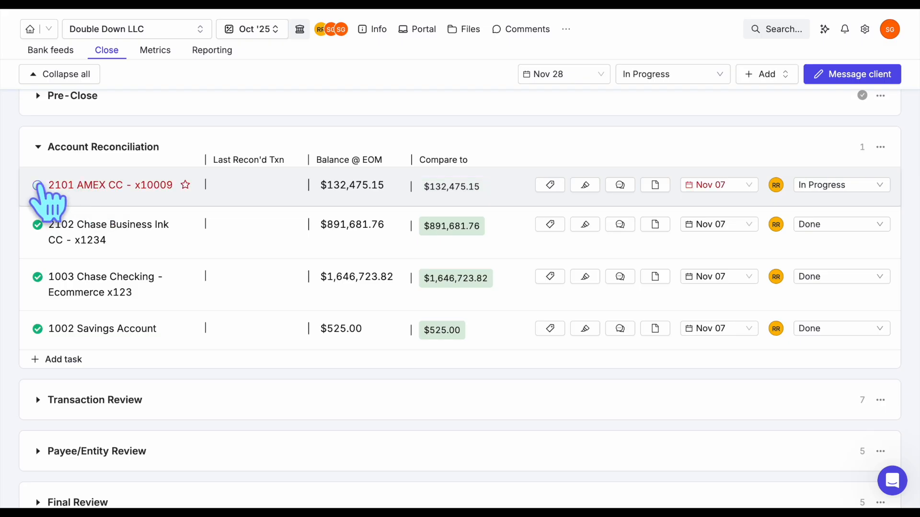
pyautogui.click(38, 185)
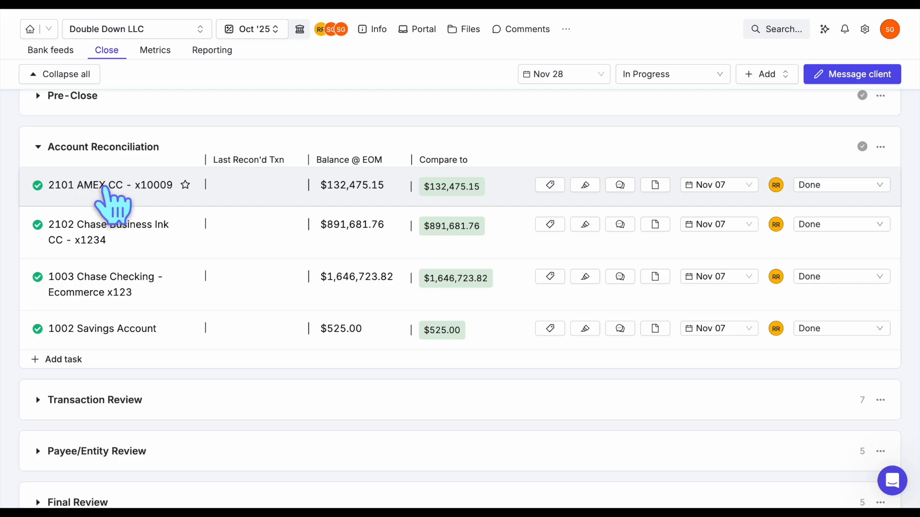
pyautogui.click(102, 187)
pyautogui.click(102, 187)
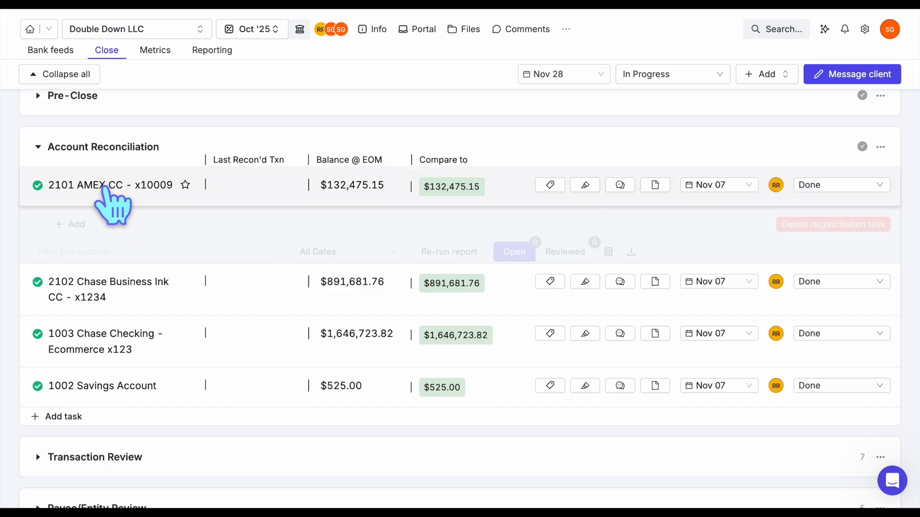
pyautogui.click(108, 227)
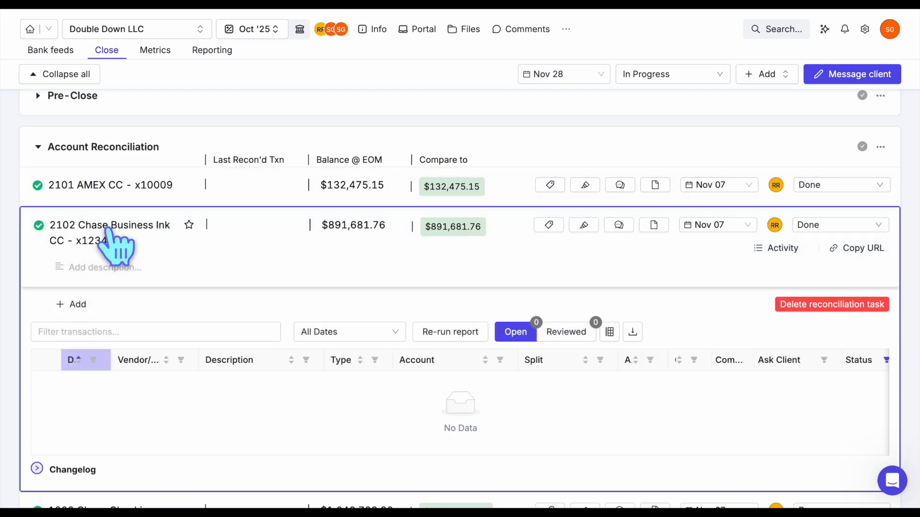
pyautogui.click(108, 229)
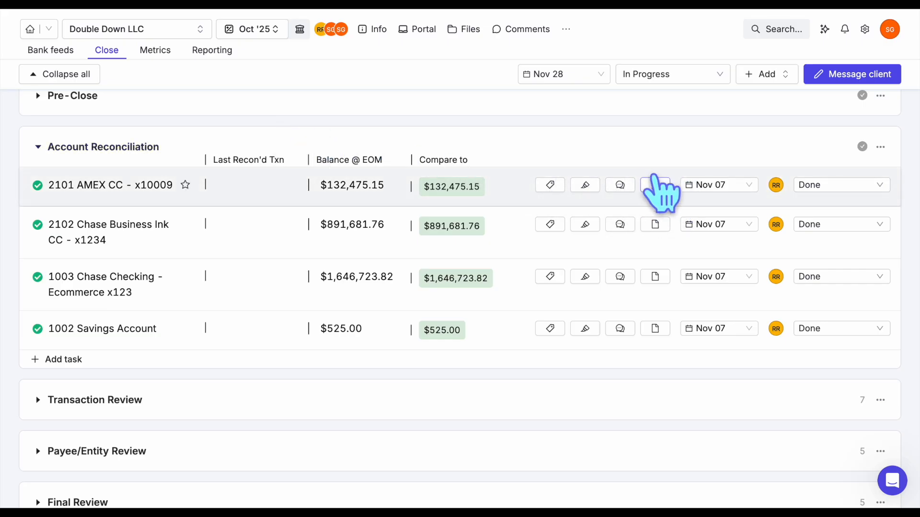
pyautogui.click(655, 188)
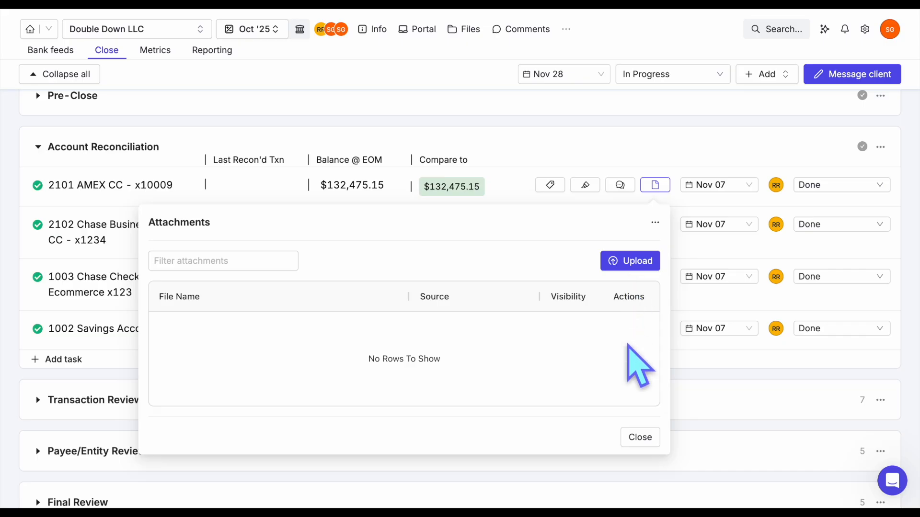
pyautogui.click(633, 434)
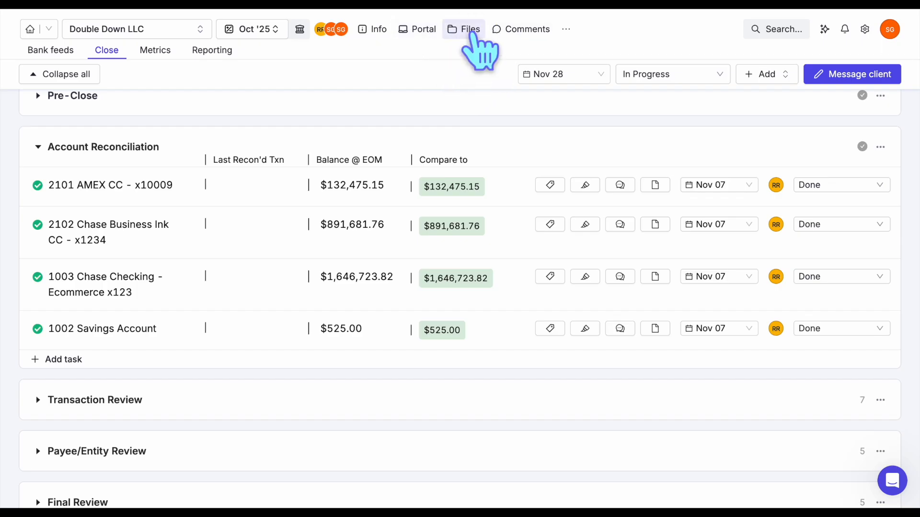
# Collapse Account Reconciliation and Transaction Review, then return to the Clients list.
pyautogui.click(57, 148)
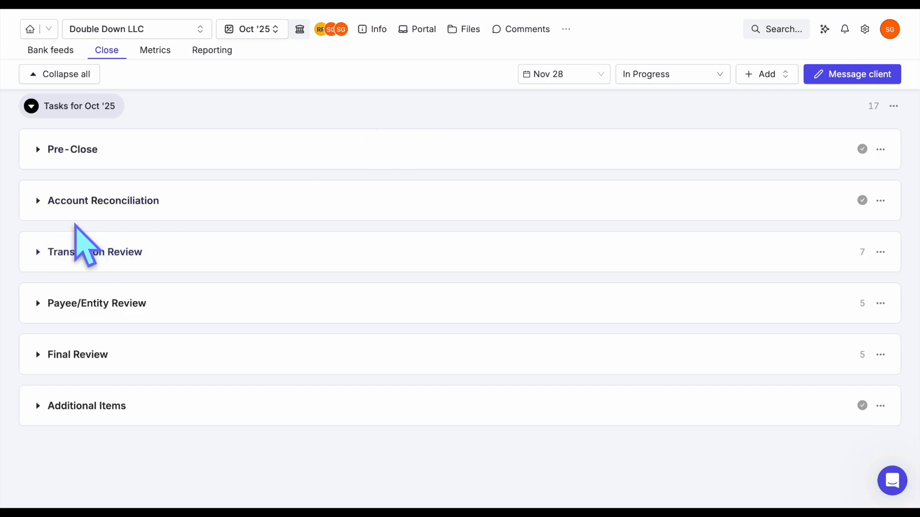
pyautogui.click(81, 252)
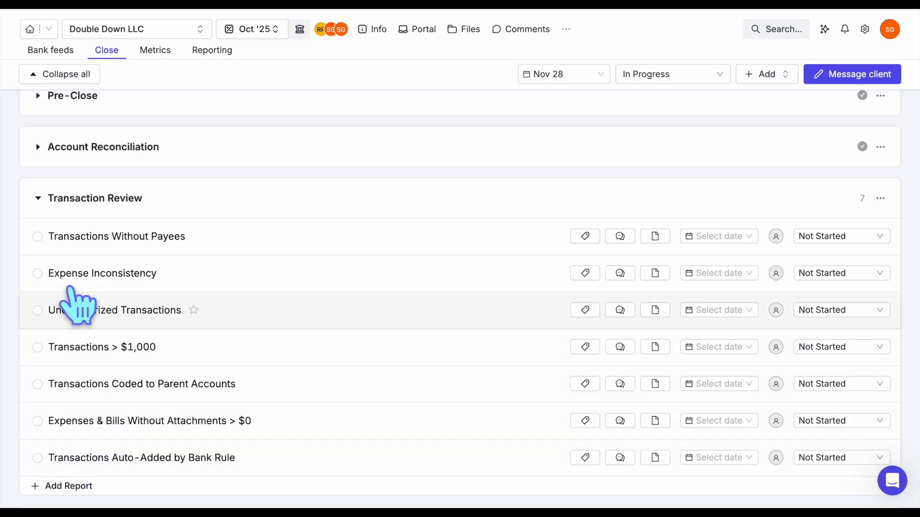
pyautogui.click(38, 199)
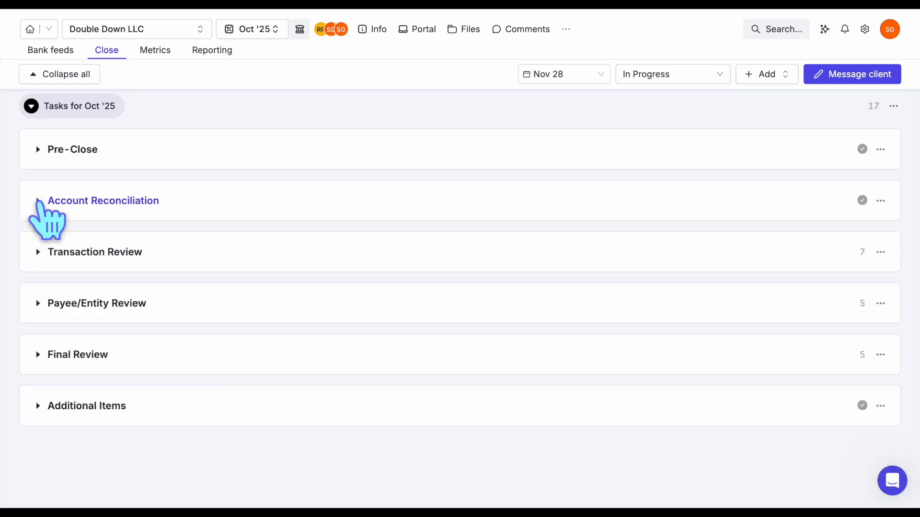
pyautogui.click(31, 105)
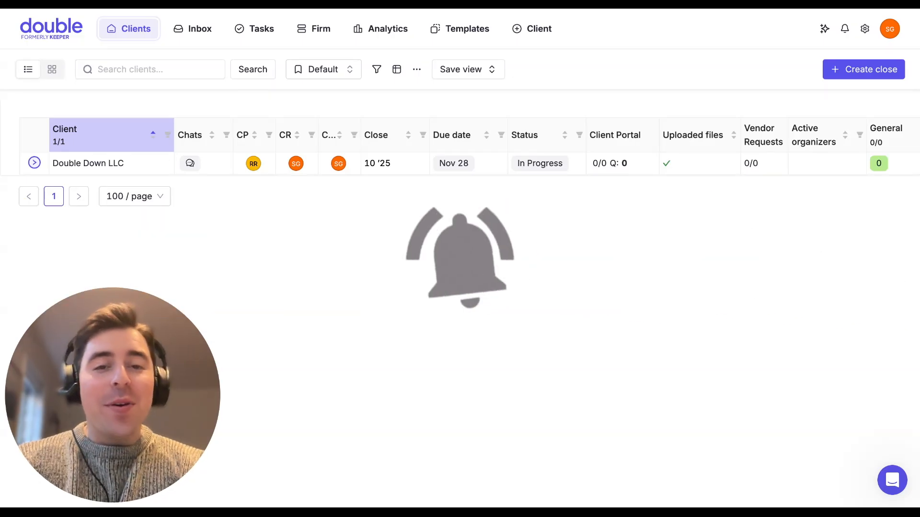
pyautogui.click(892, 475)
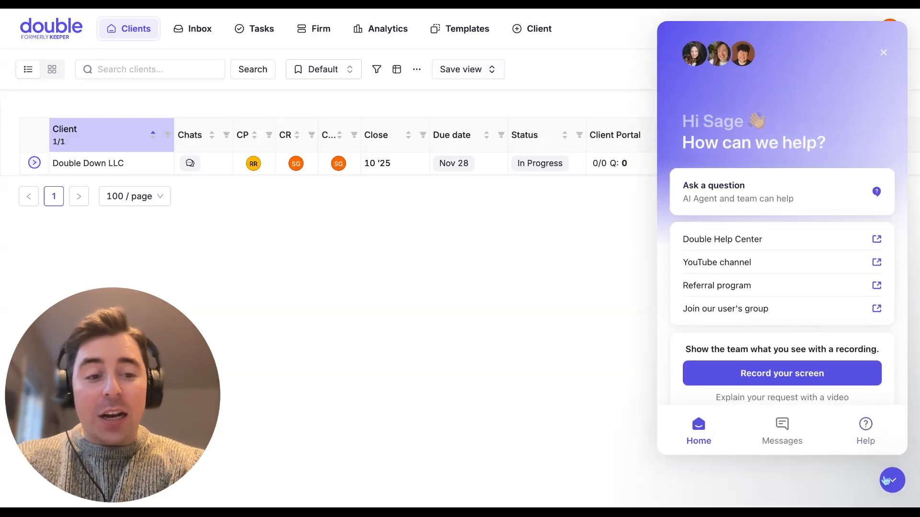
pyautogui.click(889, 480)
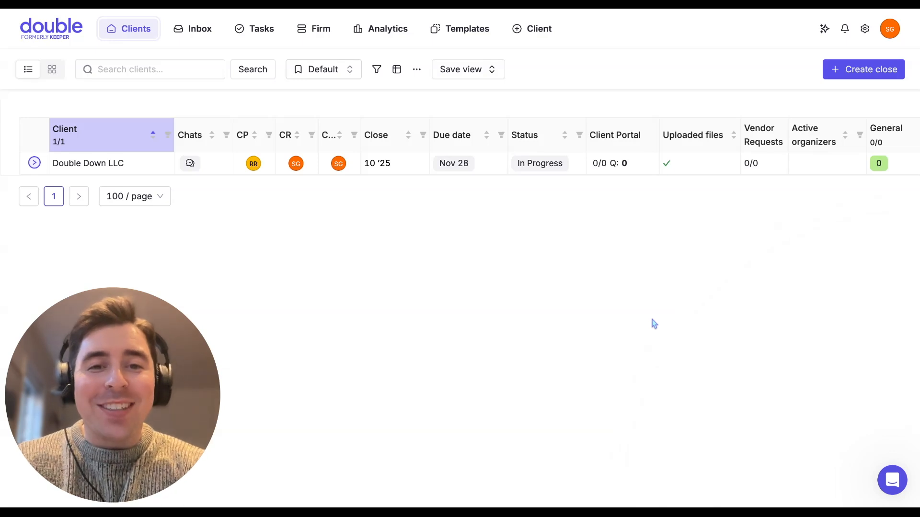